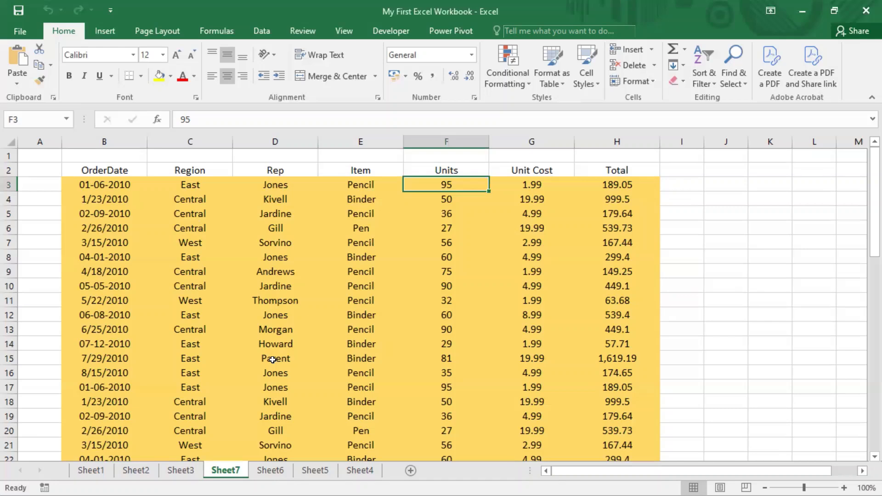
drag(62, 454, 389, 486)
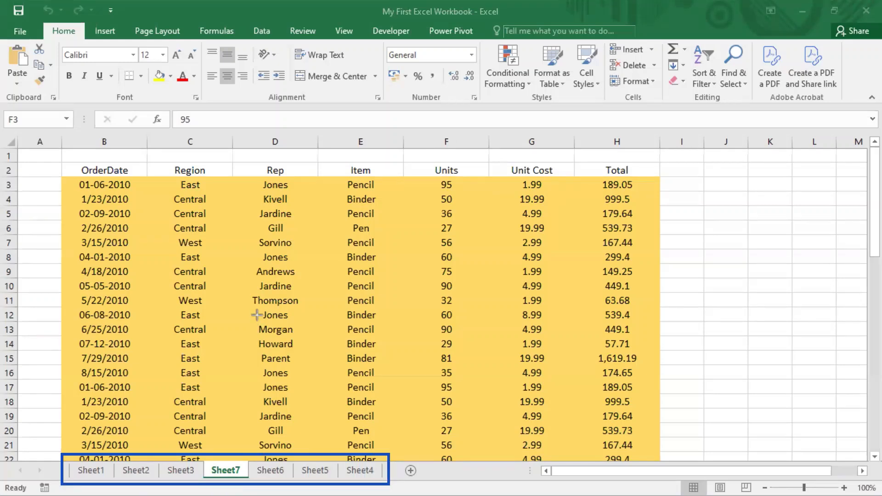
click(98, 471)
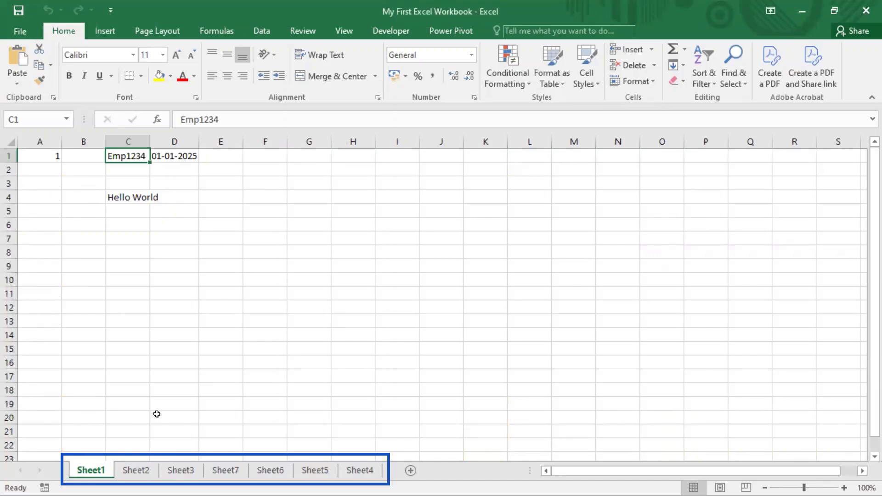
right_click(100, 471)
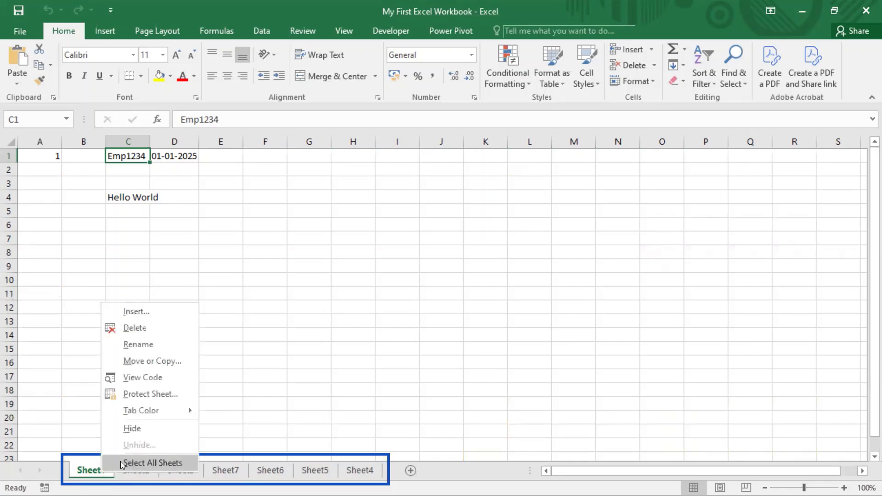
click(147, 331)
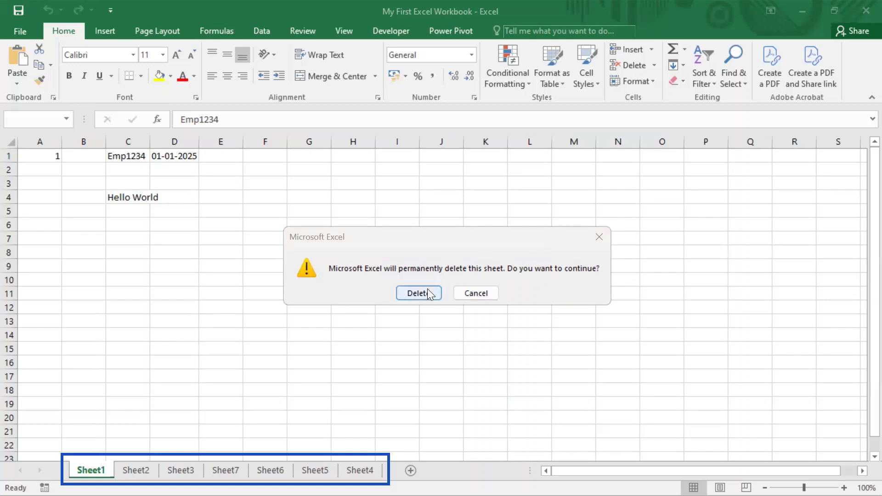
click(479, 292)
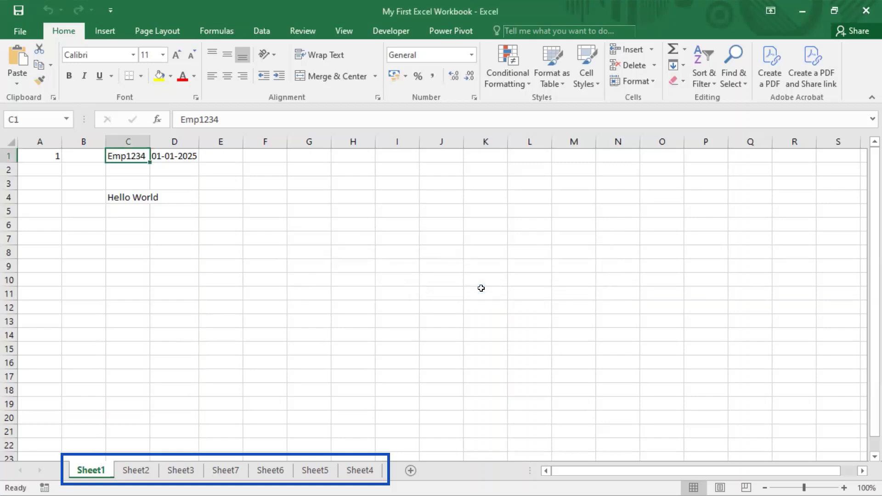
Delete the worksheet Sheet1 from the workbook permanently, including the data it contains
right_click(102, 474)
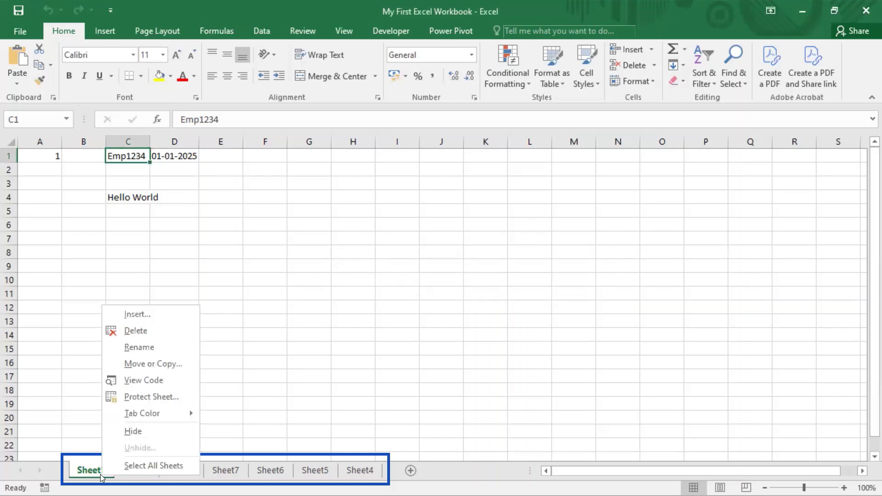
click(159, 335)
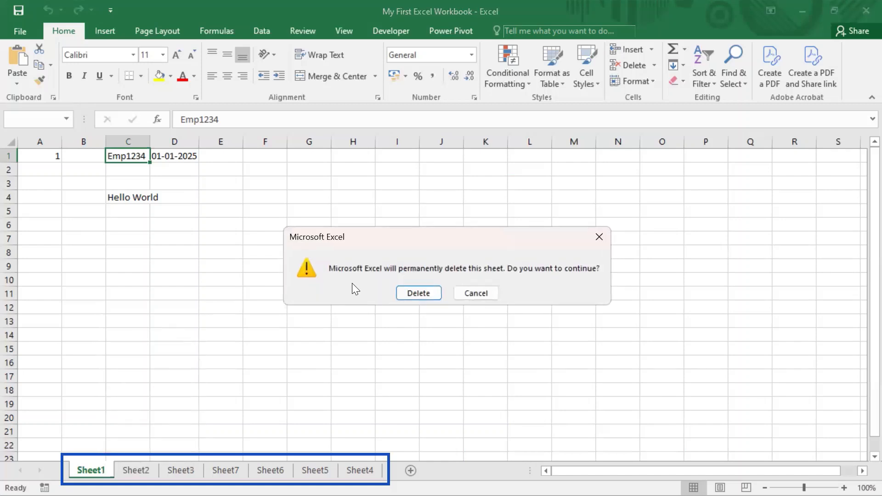
click(413, 294)
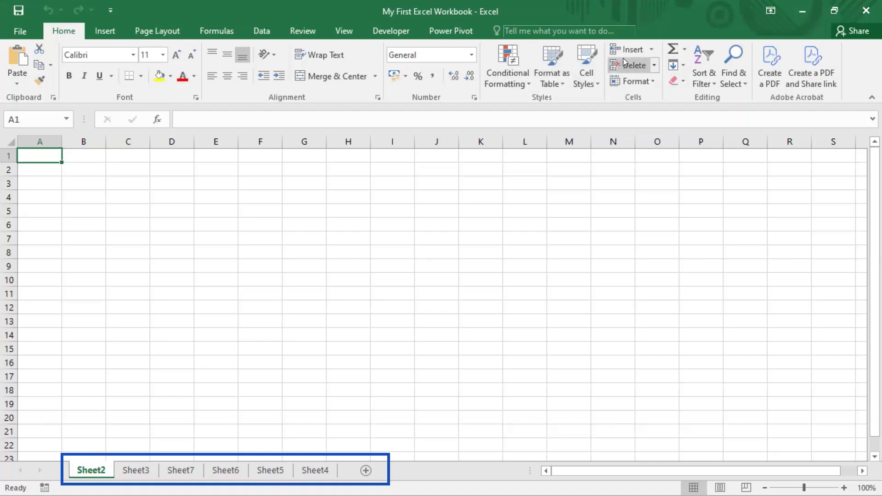
Delete the empty worksheet Sheet2 from the workbook
click(656, 64)
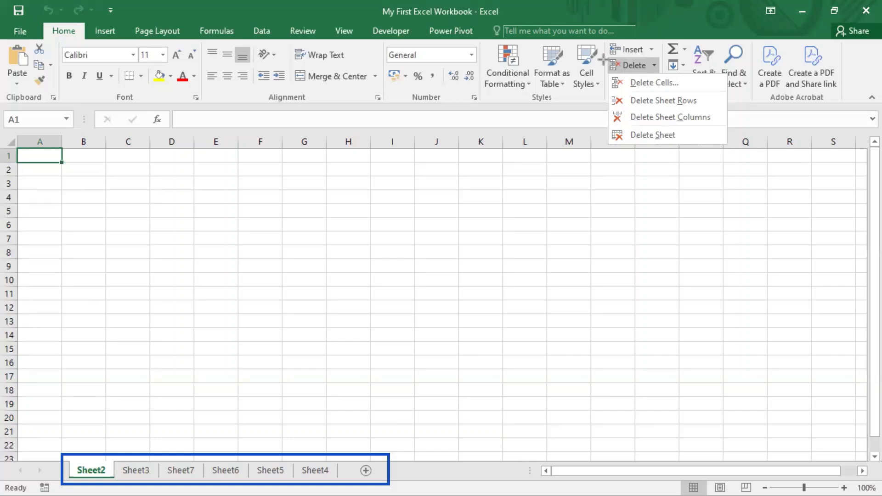
mouse_move(603, 59)
mouse_down()
mouse_move(672, 76)
mouse_move(664, 75)
mouse_up()
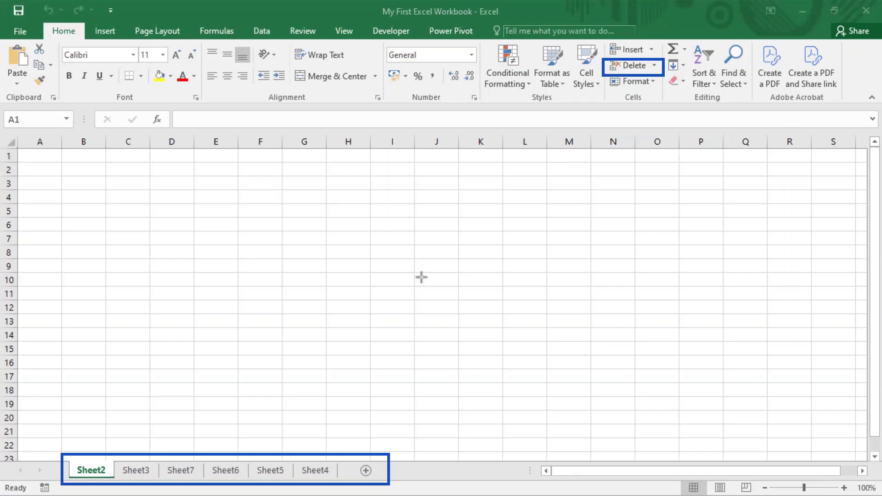
click(654, 66)
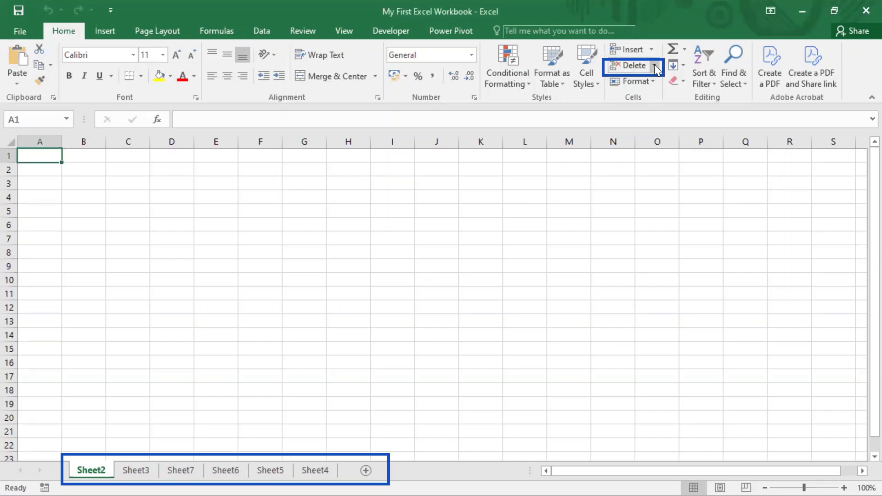
click(654, 65)
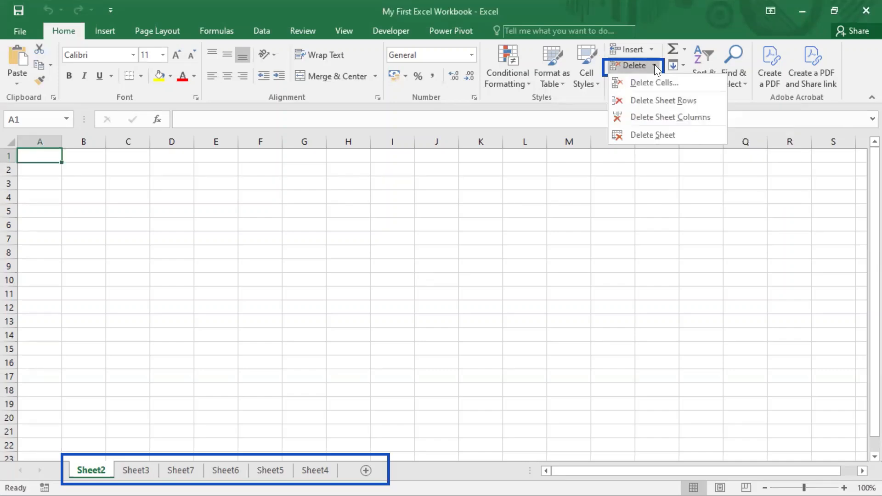
click(661, 135)
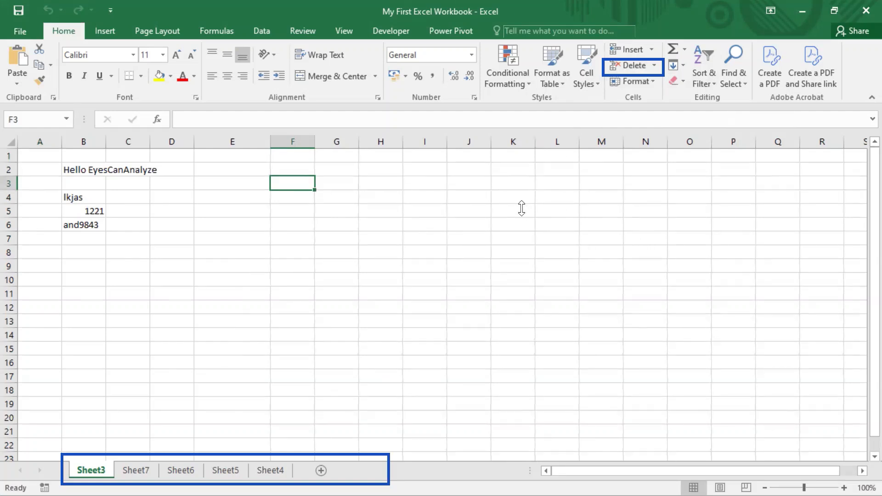
right_click(98, 465)
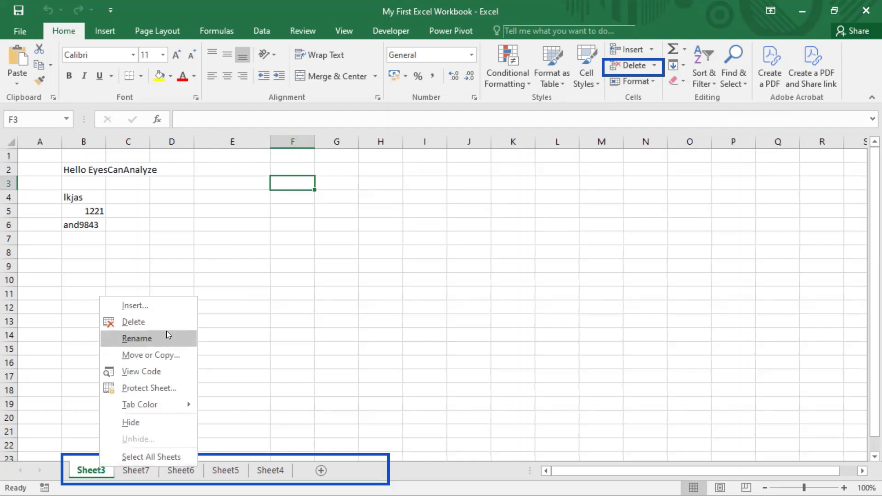
click(163, 319)
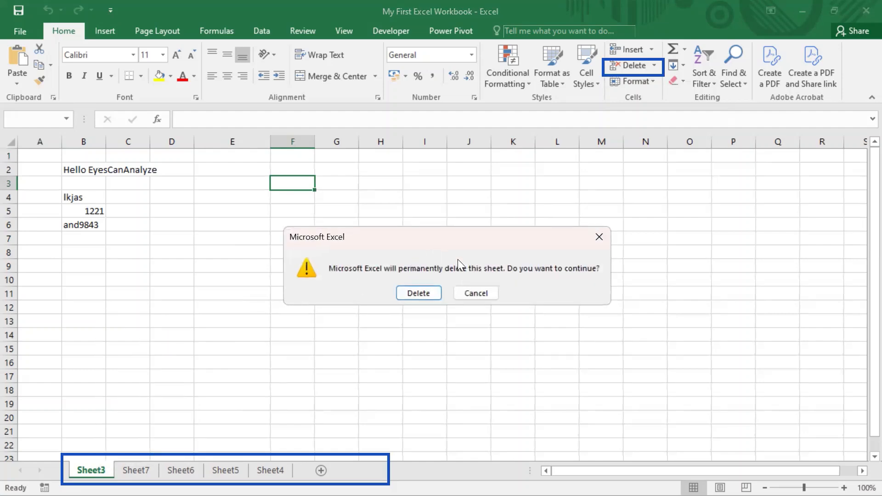
click(476, 293)
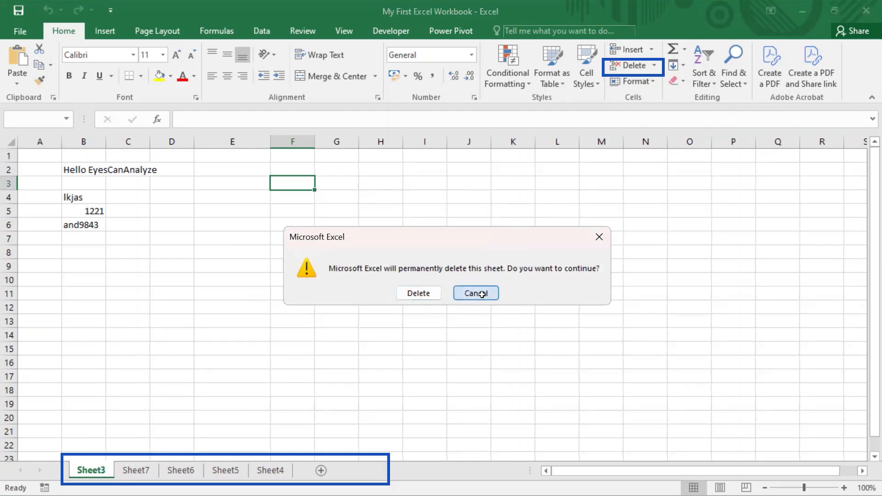
Delete the worksheet Sheet3 permanently, including the text and numbers it contains
click(654, 66)
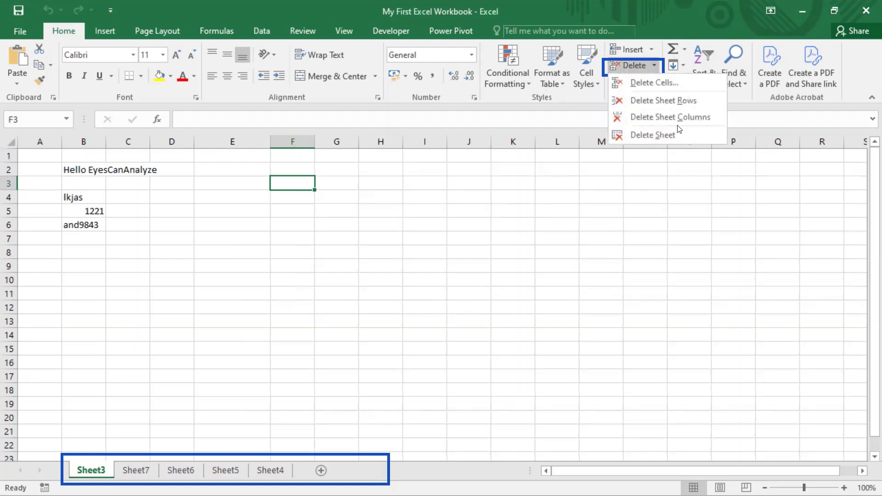
click(658, 136)
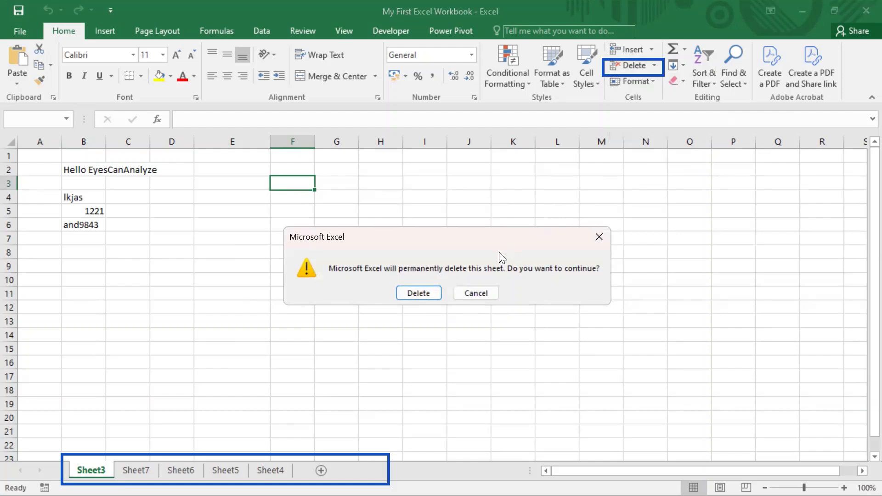
click(418, 293)
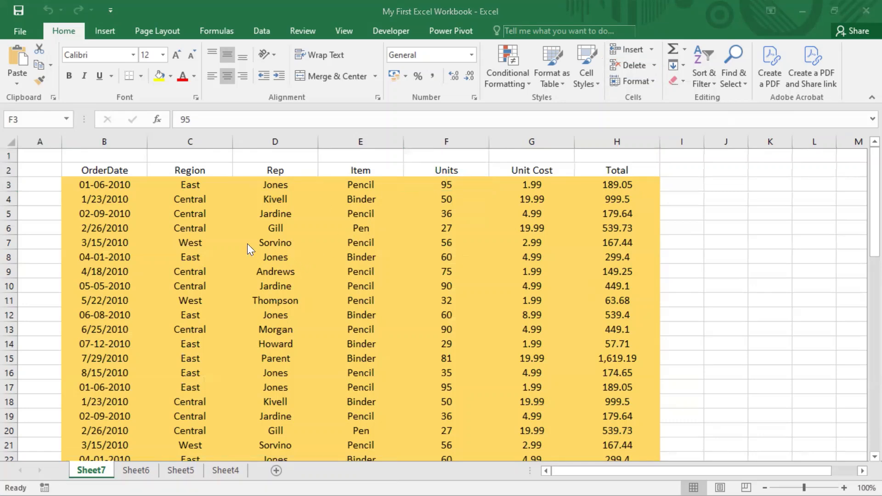
Switch to the empty worksheet Sheet4 and delete it from the workbook
click(225, 471)
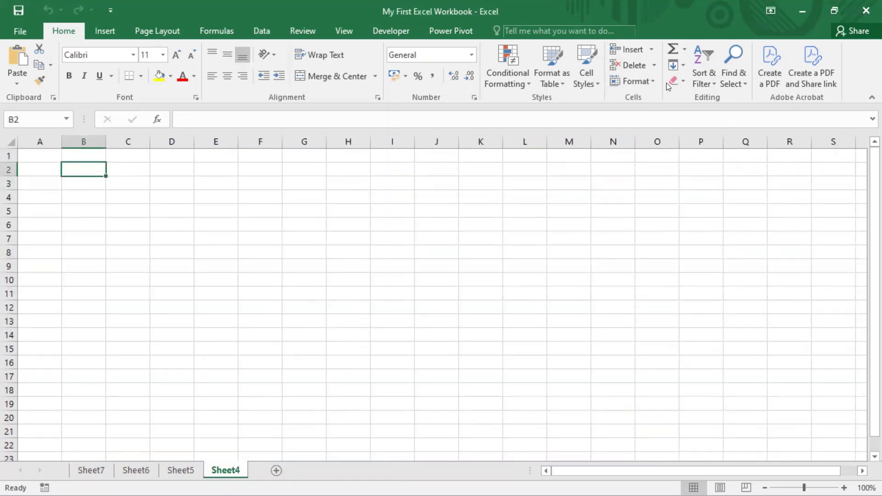
click(654, 66)
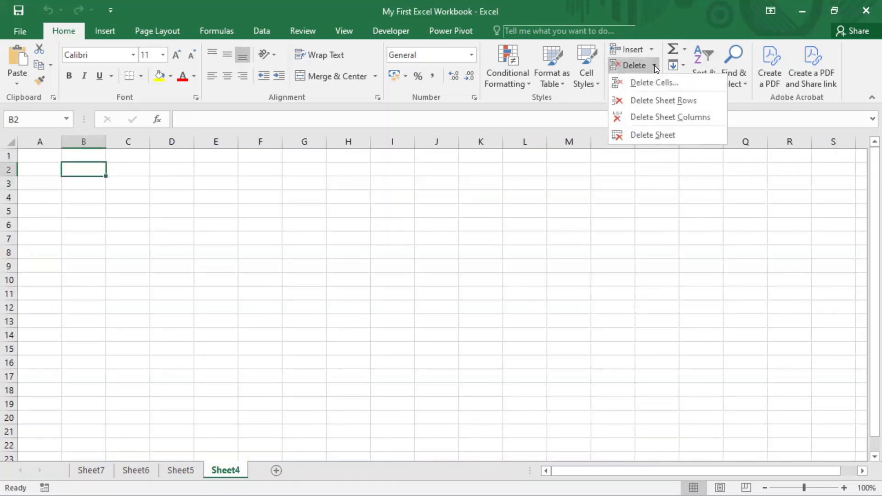
click(646, 134)
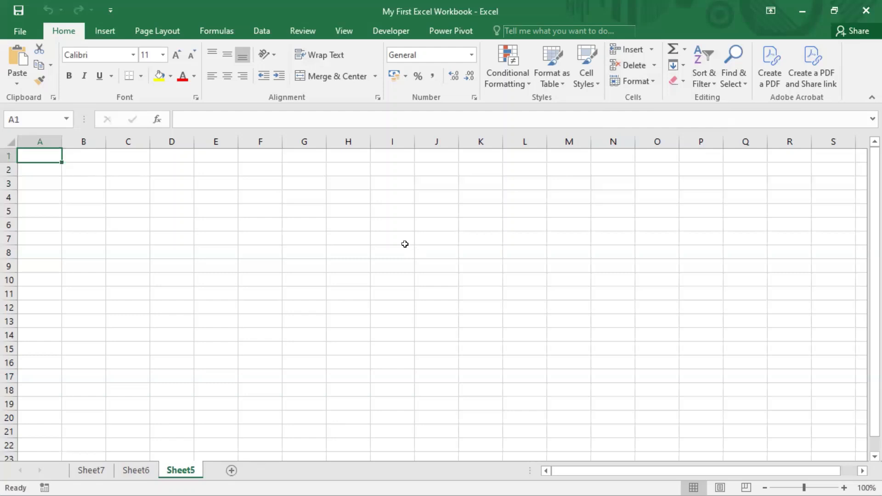
Enter the sample text "sdfasdfasd" in cell C4 of Sheet5
click(140, 193)
text(sdfasdfasd)
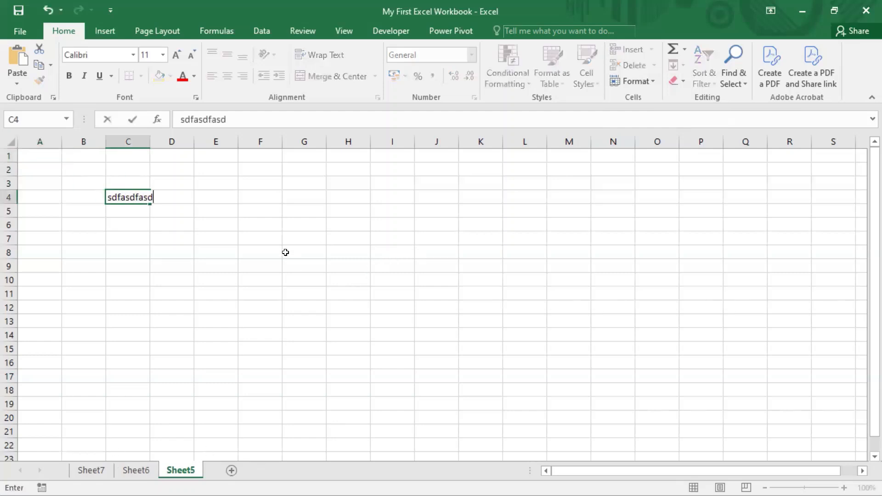
click(411, 201)
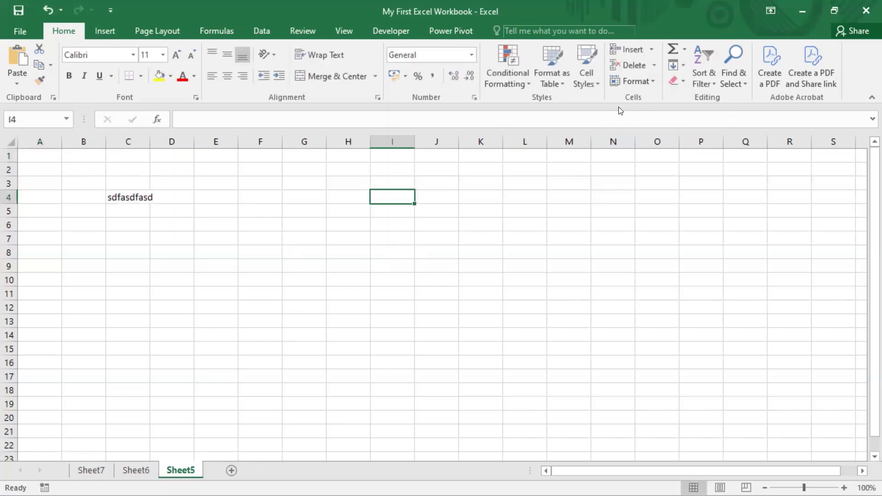
click(656, 64)
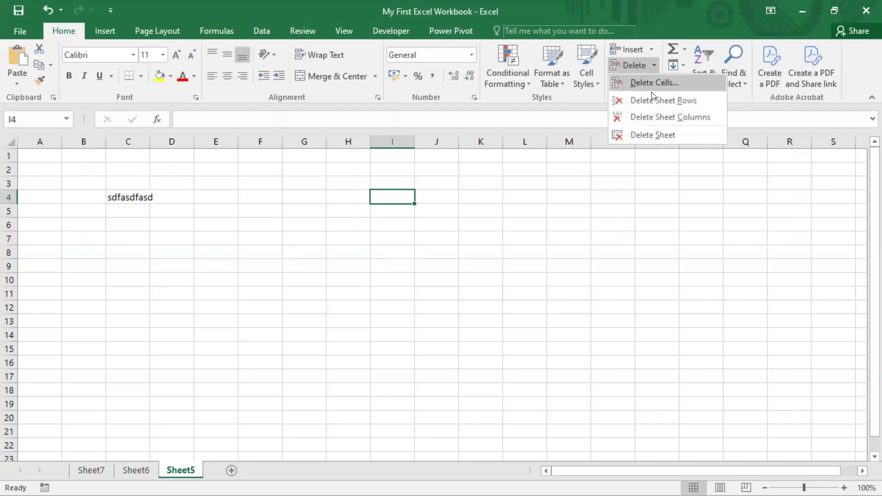
click(656, 132)
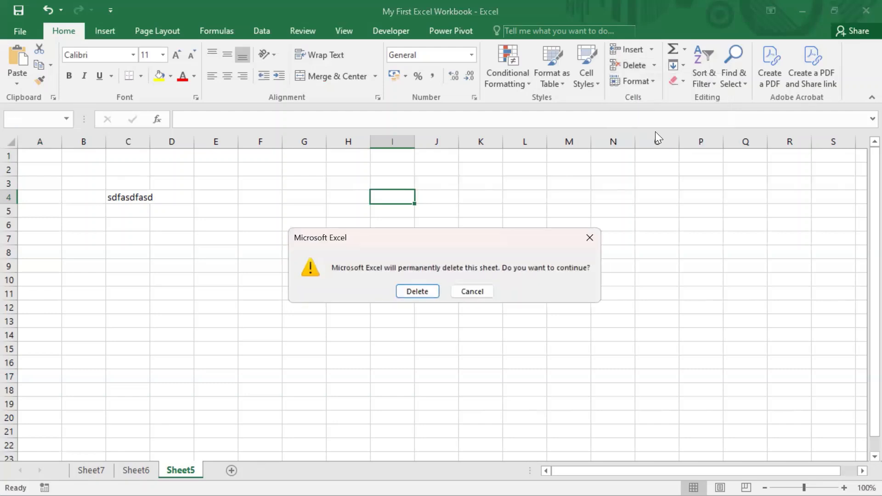
click(486, 298)
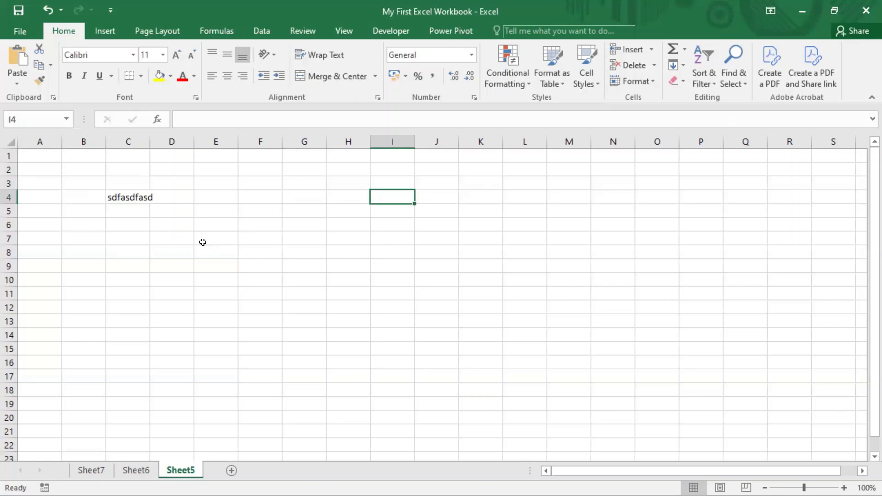
key(alt)
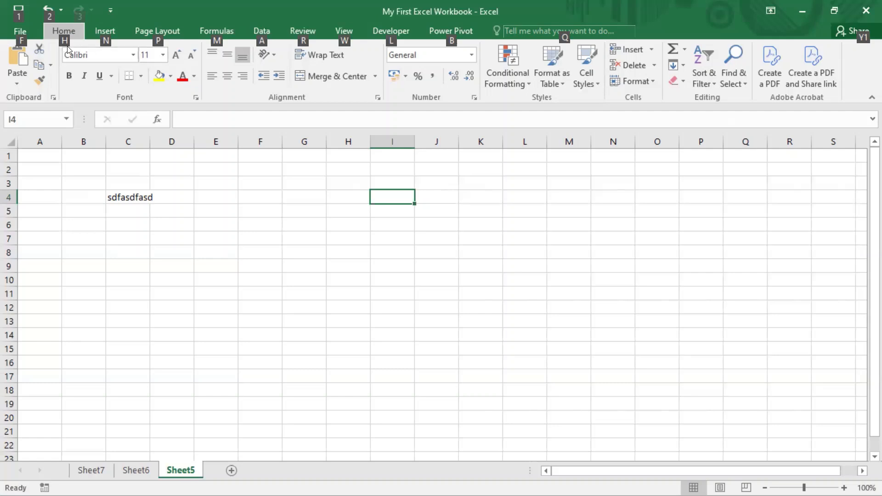
key(h)
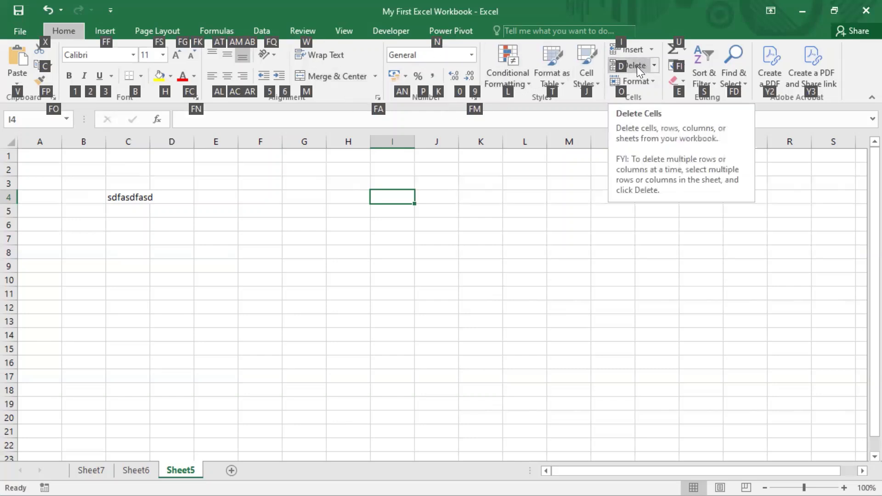
key(d)
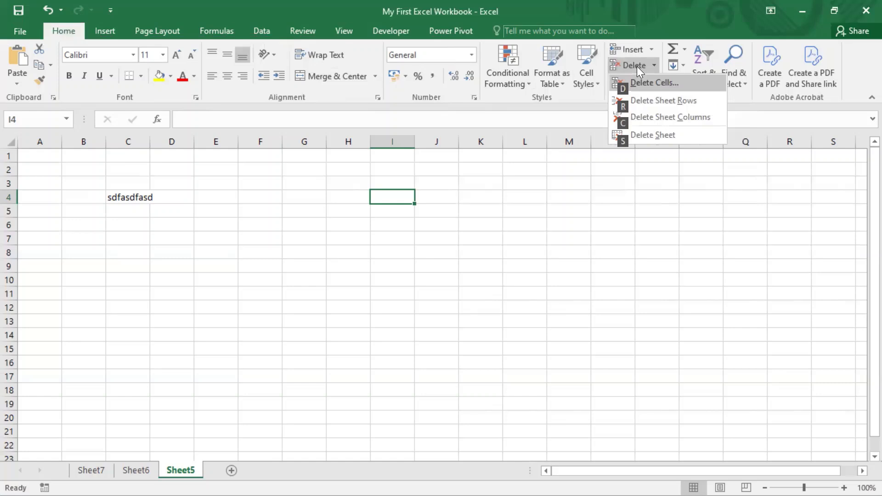
click(670, 134)
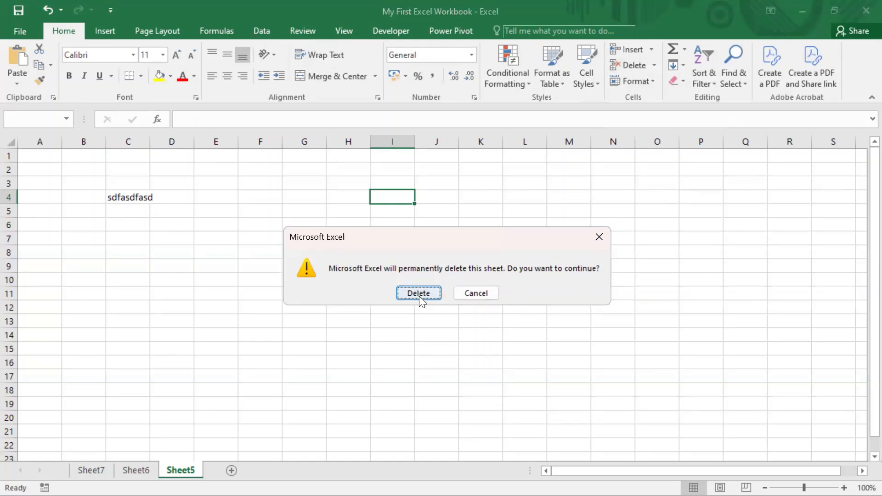
click(599, 238)
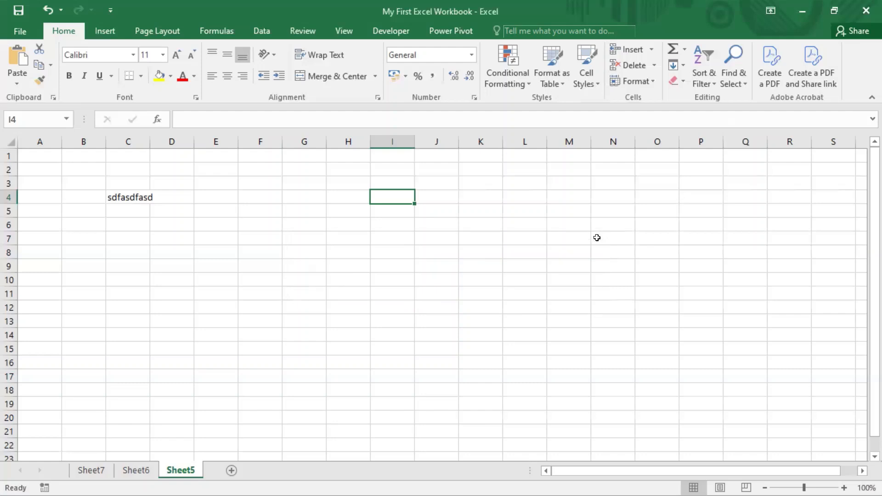